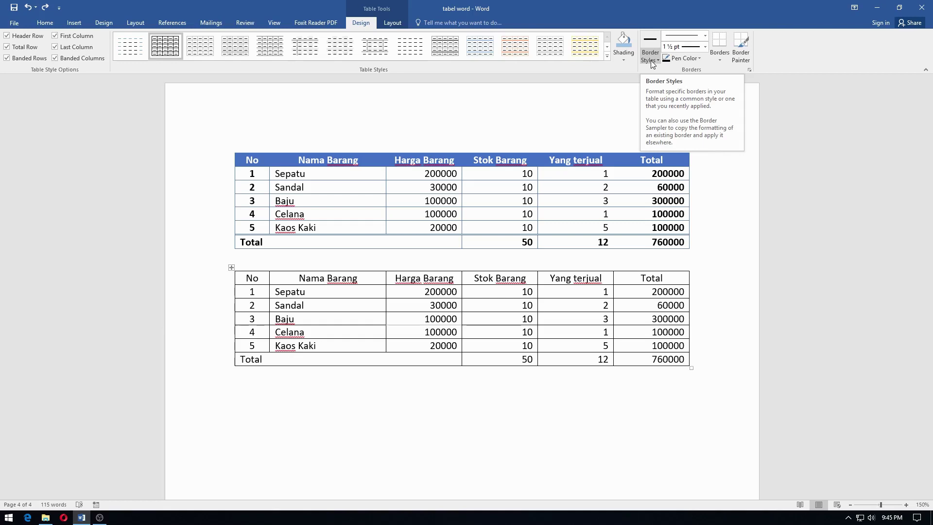
- Paint the line below the second table's header row with the green 1½ pt single solid border style
click(651, 60)
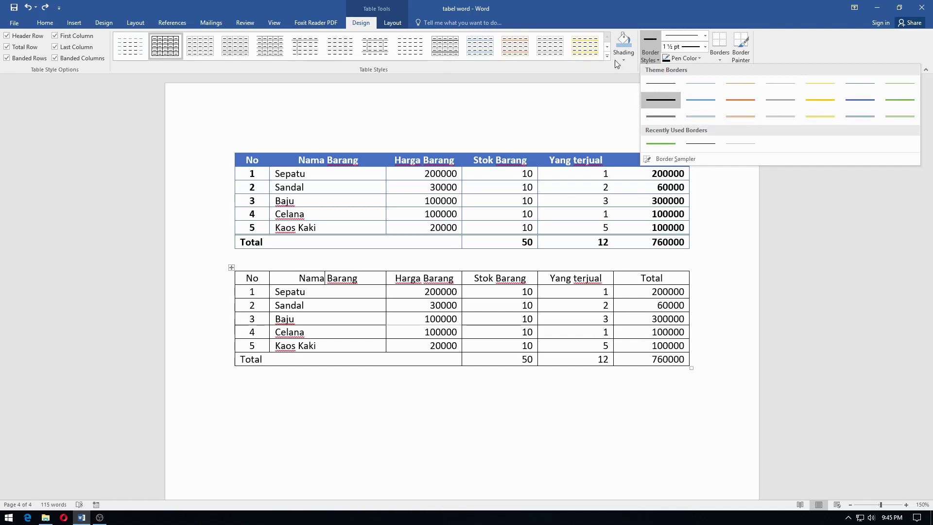
click(234, 302)
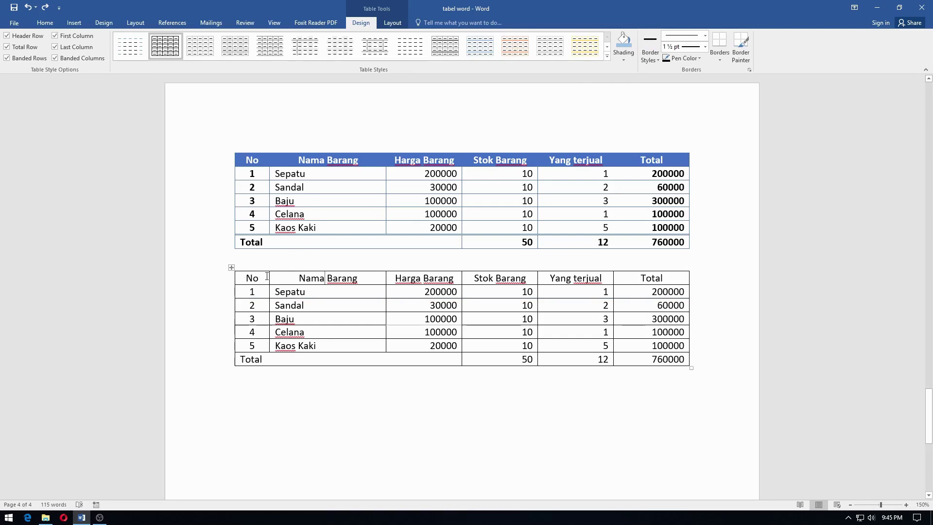
click(651, 59)
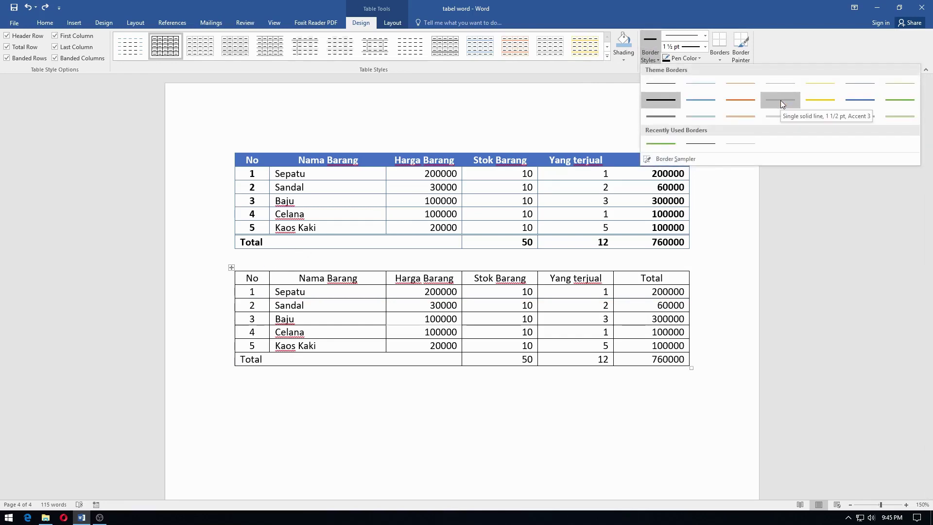
click(885, 97)
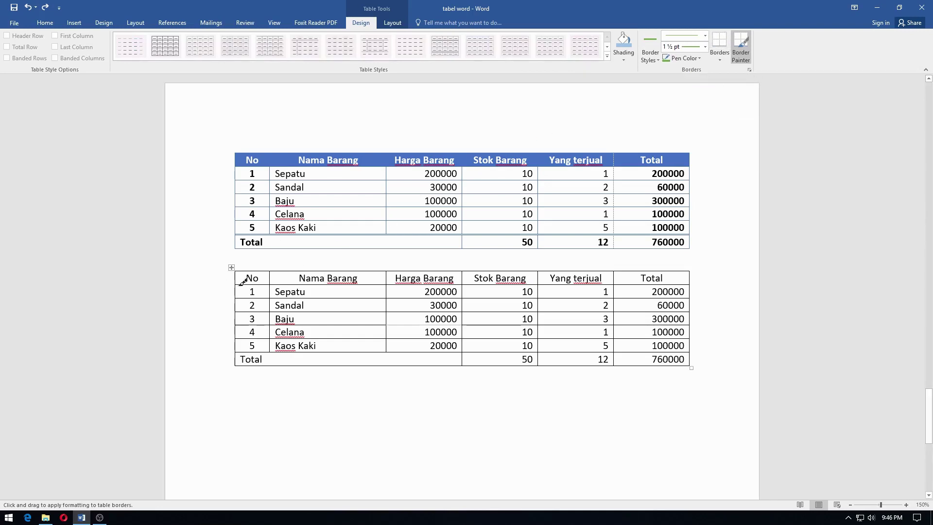
drag(242, 276, 692, 281)
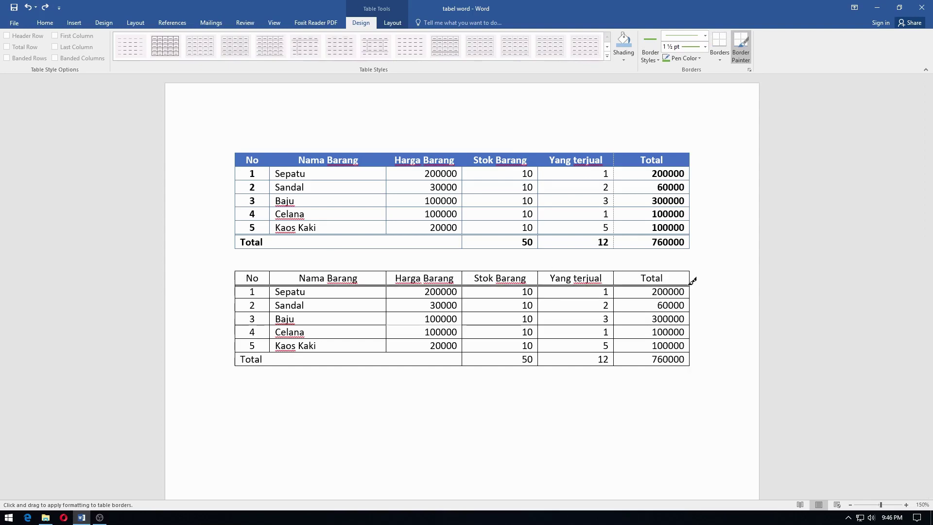
drag(692, 280, 691, 280)
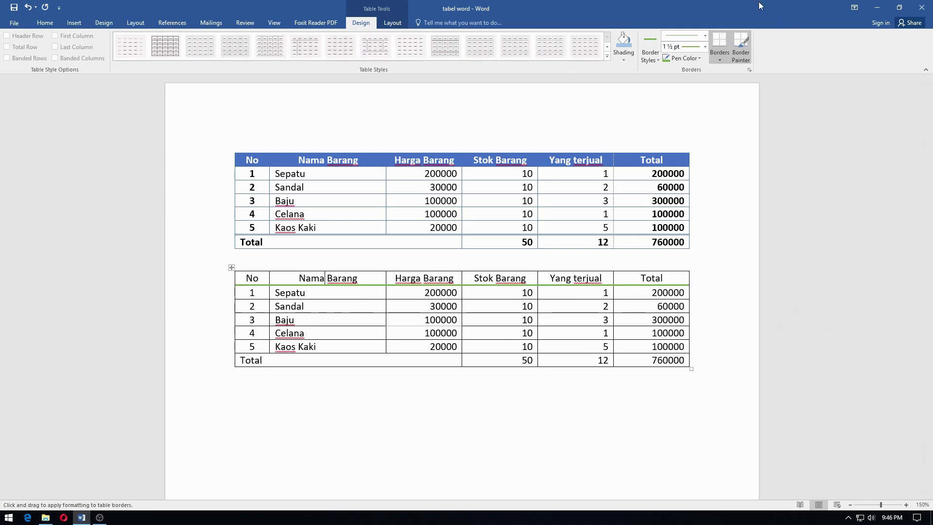
- Repaint the line below the second table's header row with the thick green 3D-effect line style at 3 pt
click(705, 35)
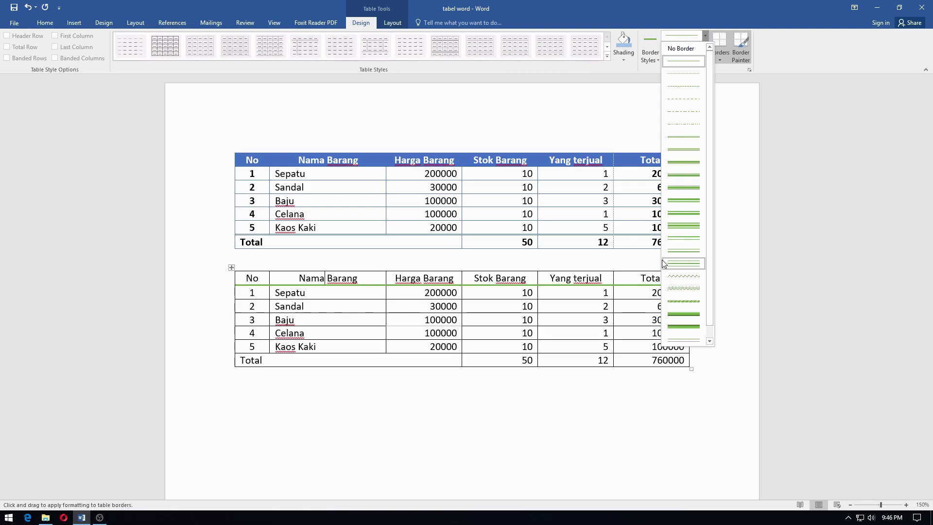
click(671, 318)
drag(237, 280, 685, 285)
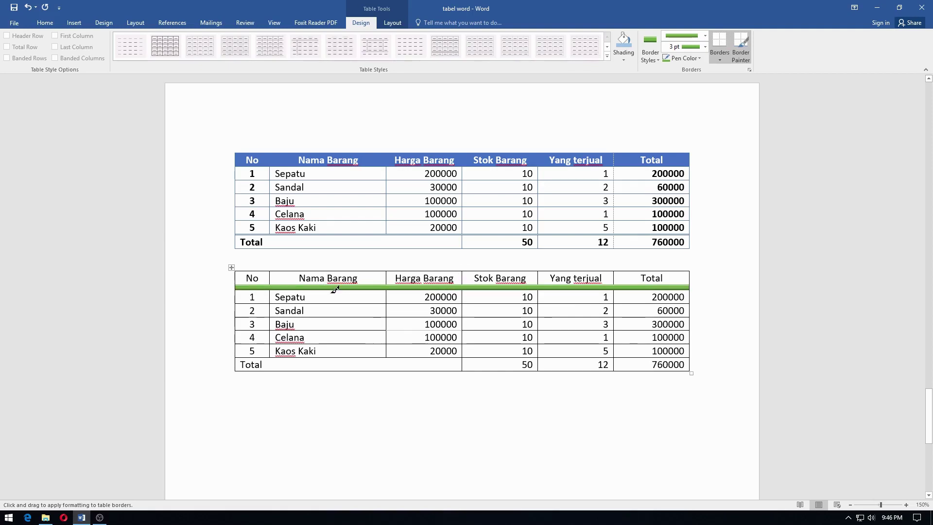
- Paint the line above the second table's Total row with a green 3 pt wide-gap double-line border
click(697, 46)
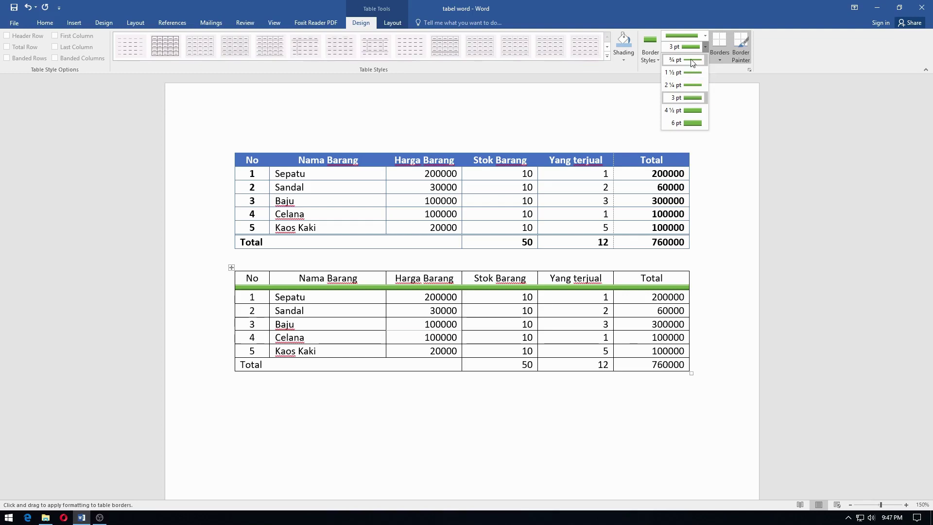
click(703, 34)
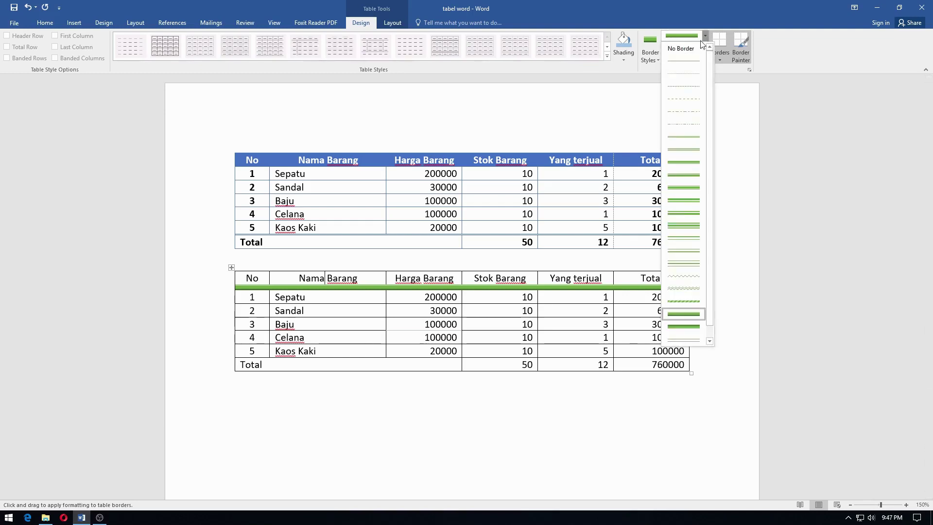
click(690, 59)
click(705, 47)
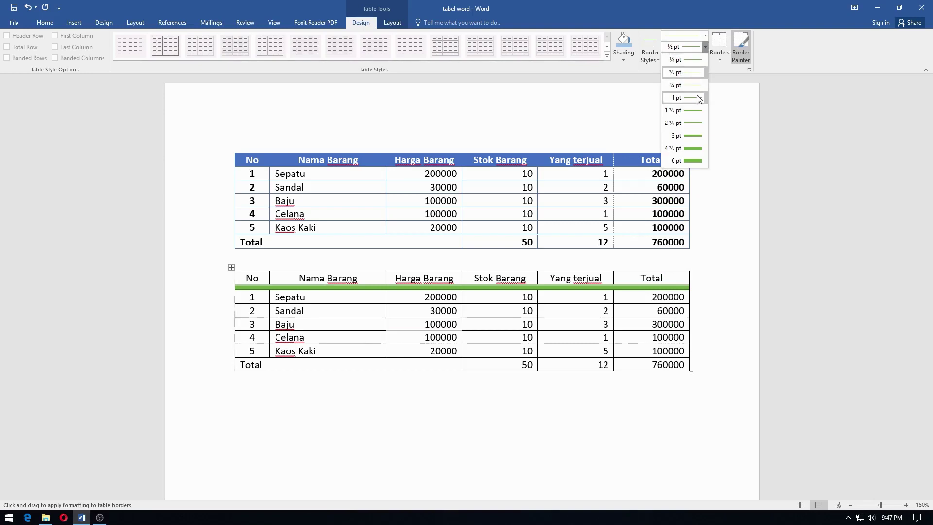
click(697, 134)
click(704, 36)
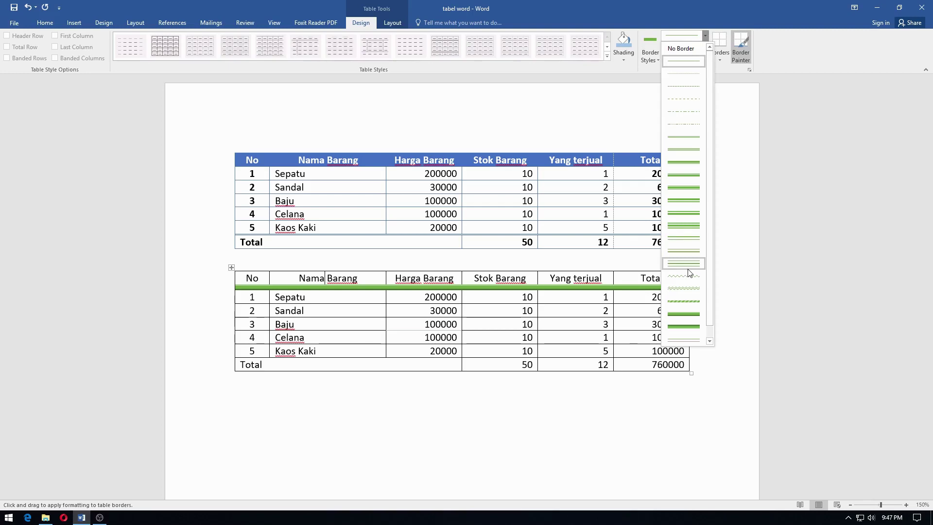
click(687, 253)
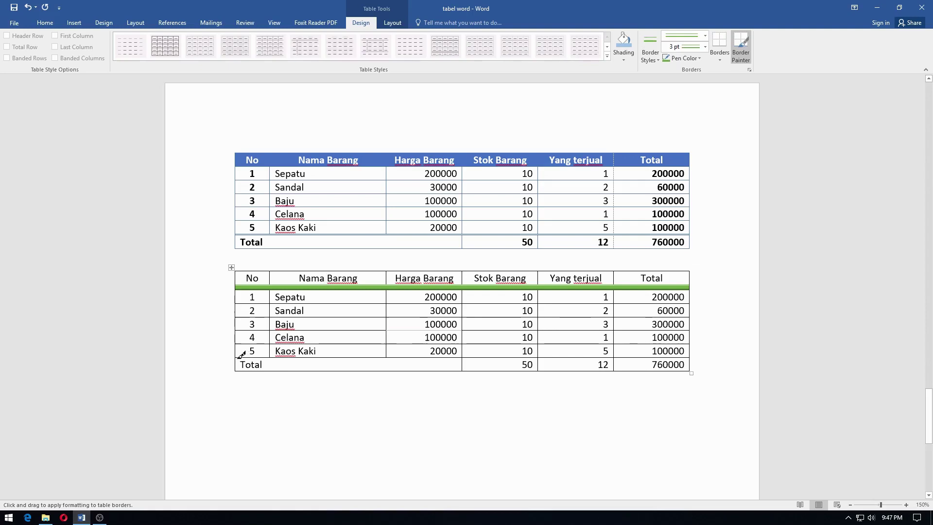
drag(241, 354, 685, 354)
scroll(348, 314, down, 3)
scroll(358, 290, up, 4)
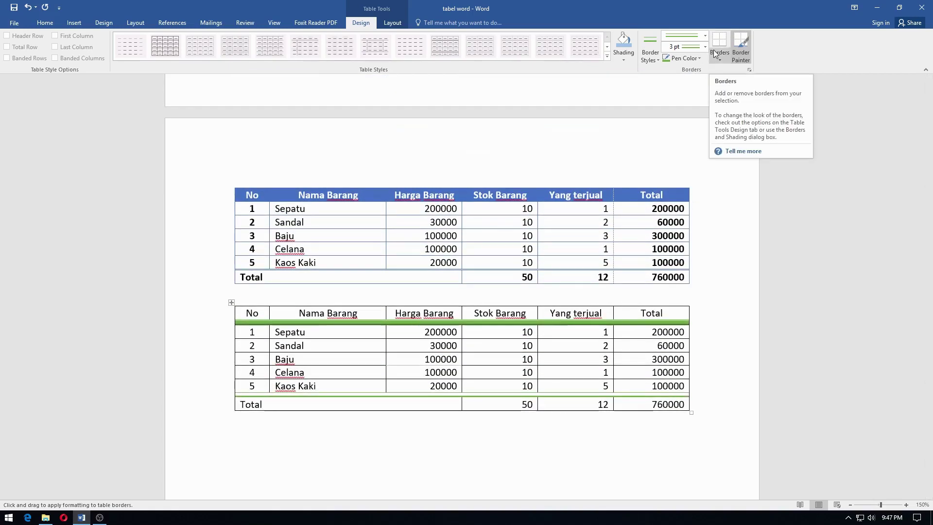
click(45, 23)
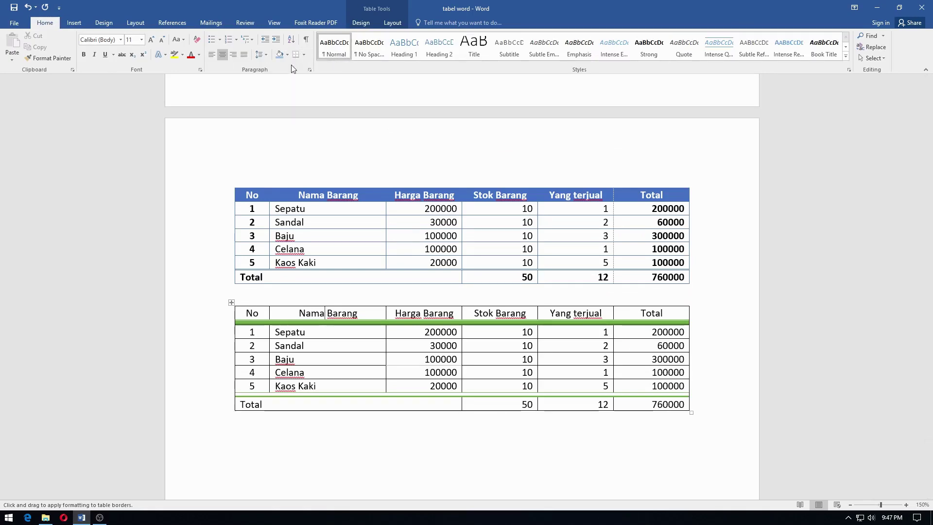
click(392, 23)
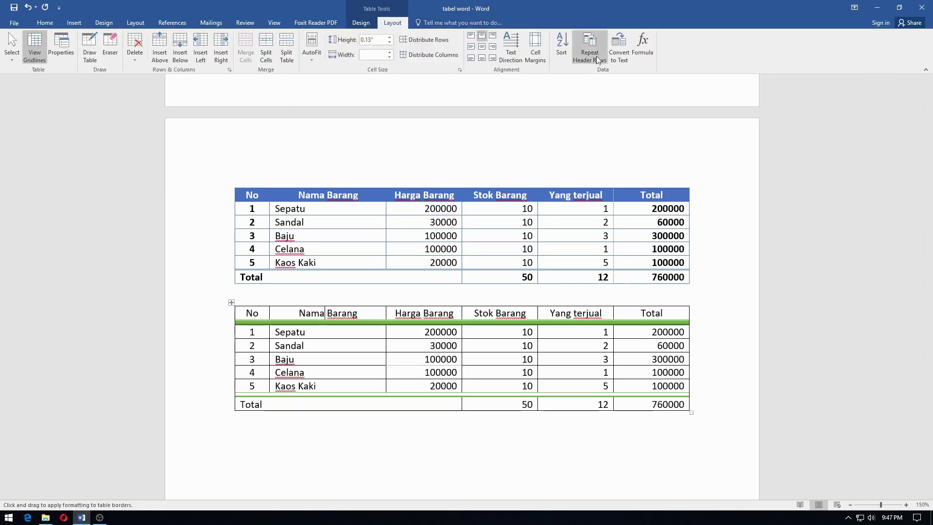
click(361, 23)
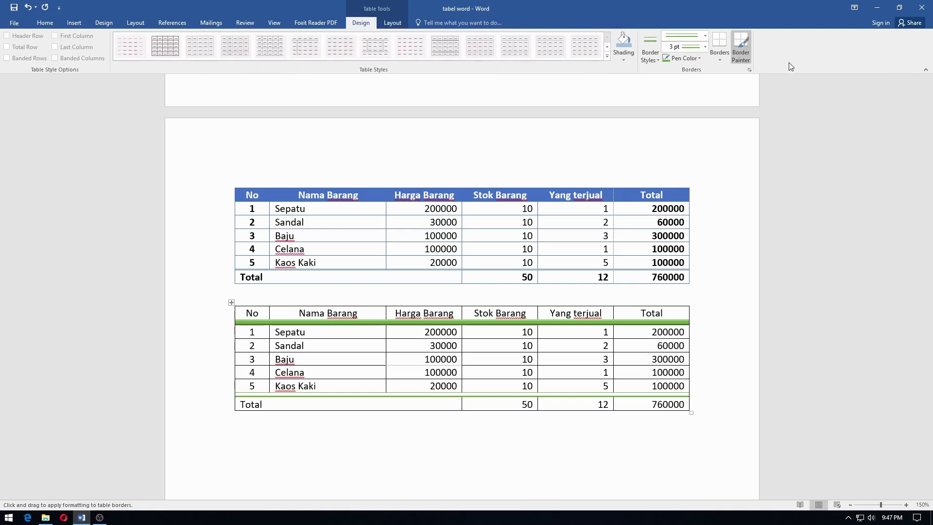
click(721, 54)
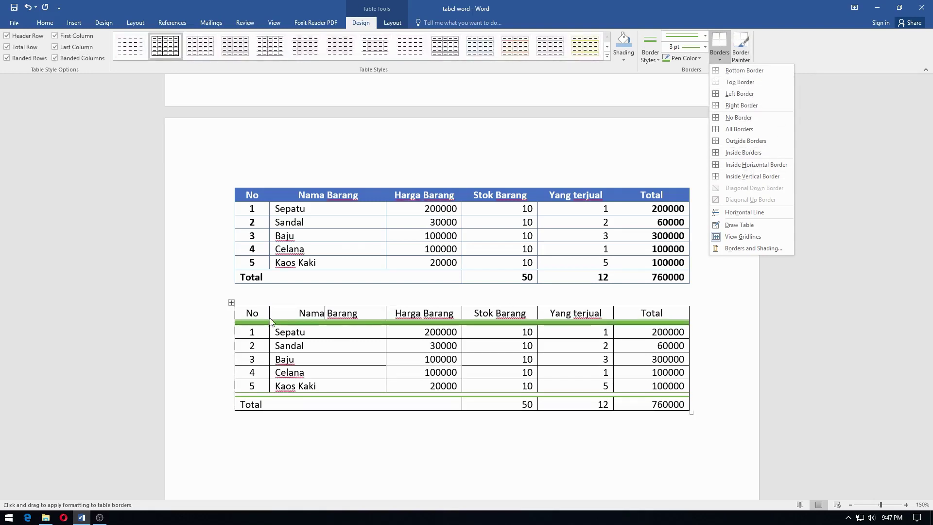
click(248, 316)
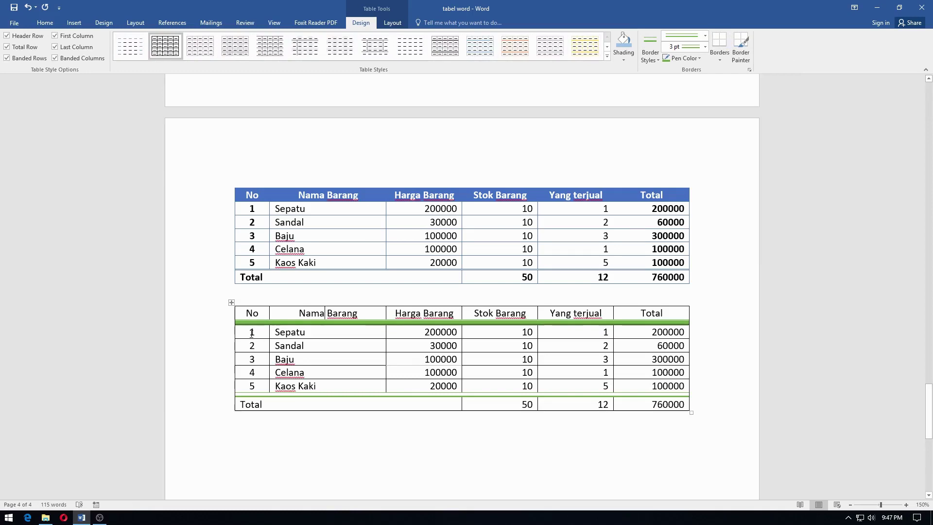
- Apply light orange ½ pt single-line borders to all sides of the five product rows in the second table
drag(255, 332, 653, 386)
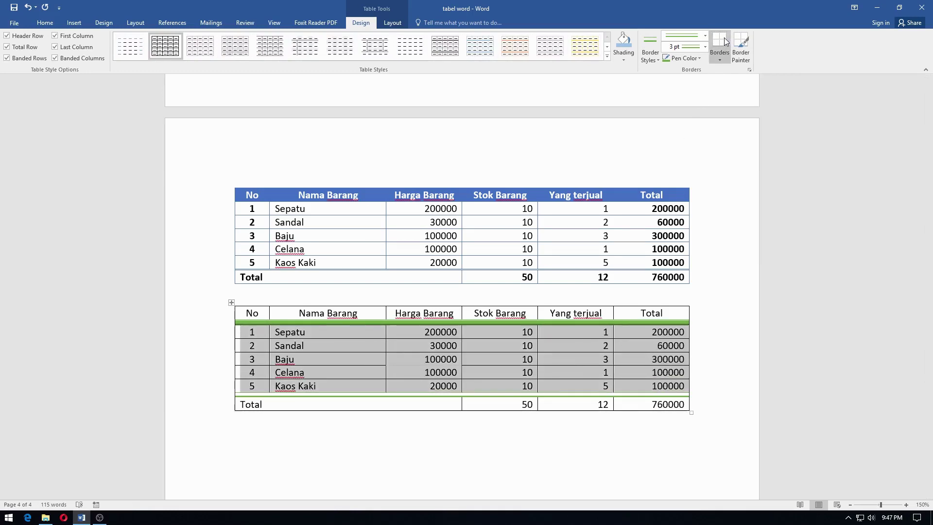
click(700, 58)
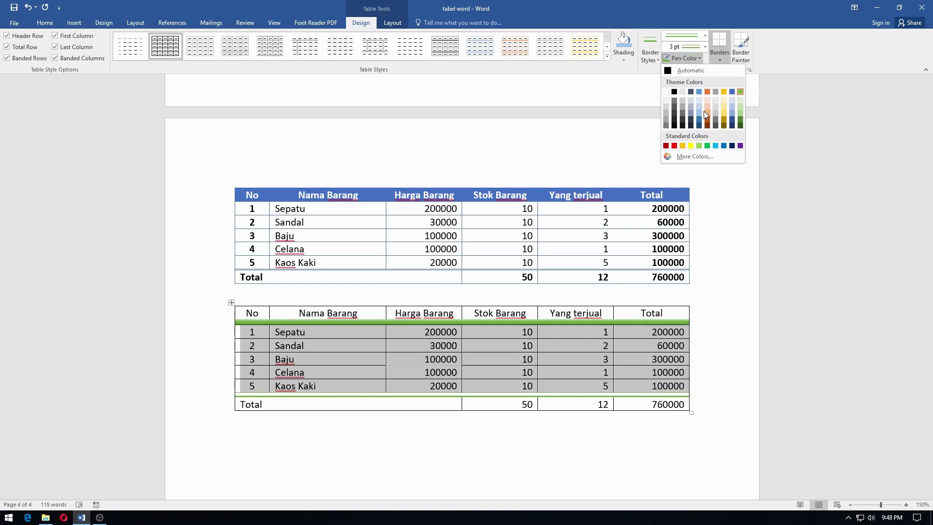
click(703, 111)
click(721, 57)
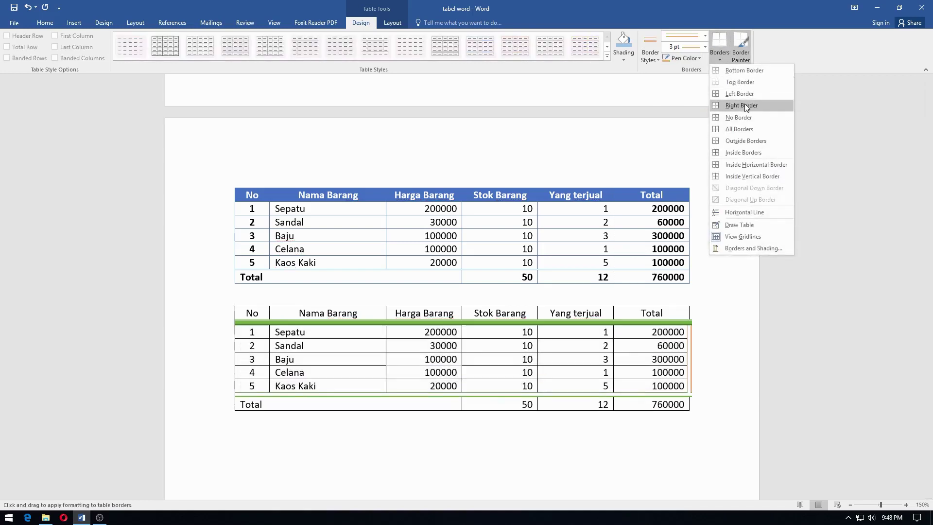
click(747, 117)
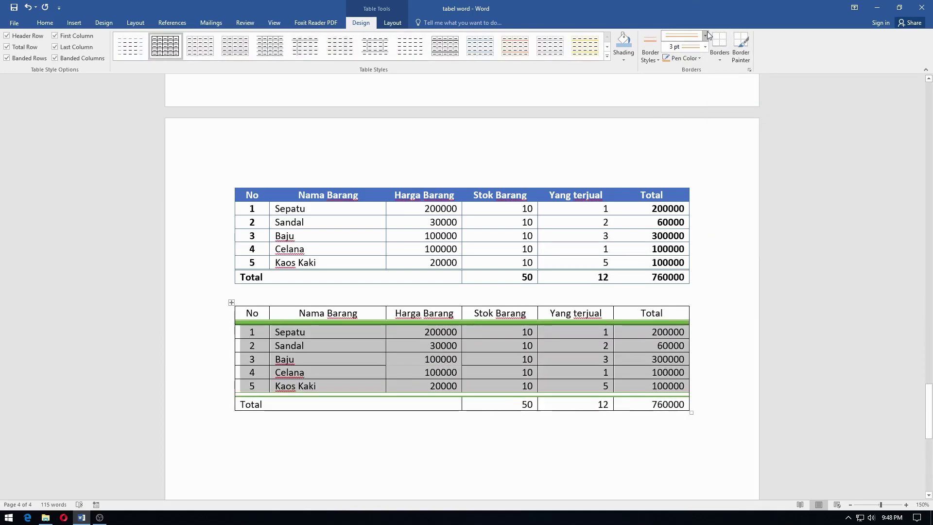
click(705, 34)
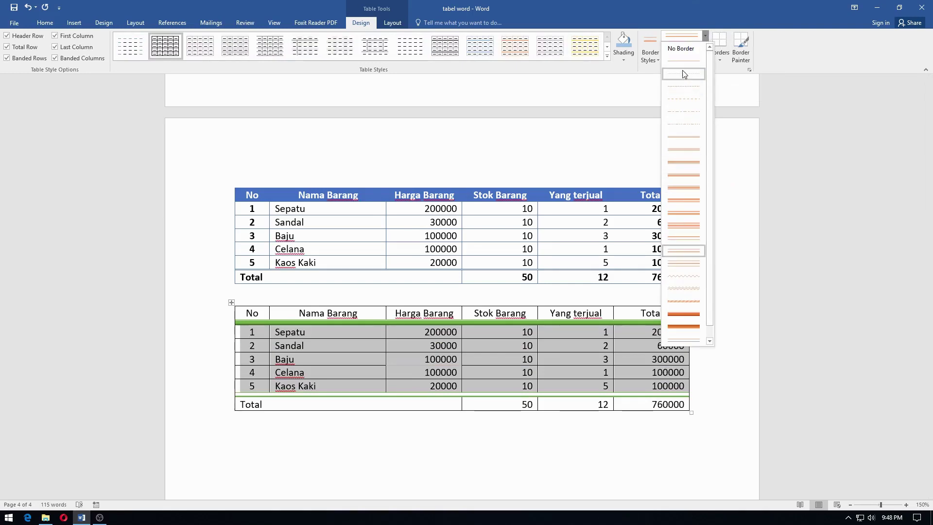
click(686, 63)
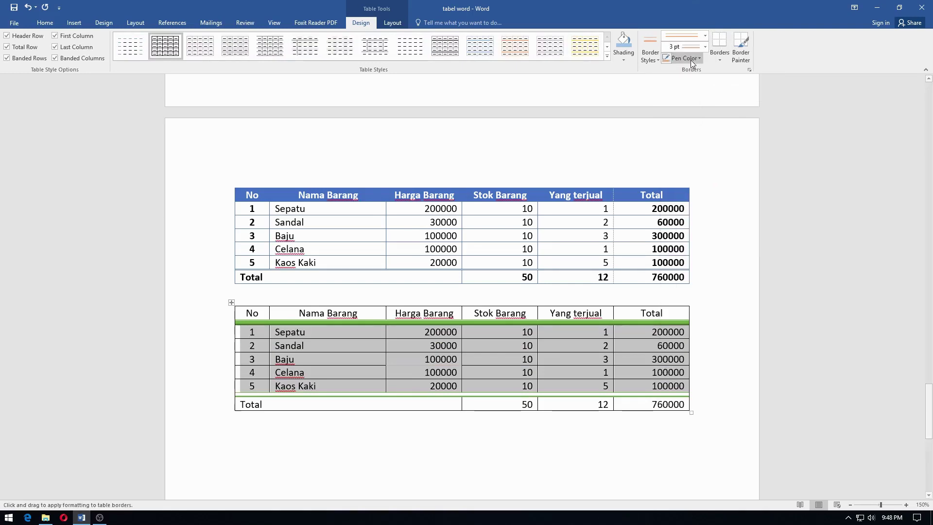
click(719, 58)
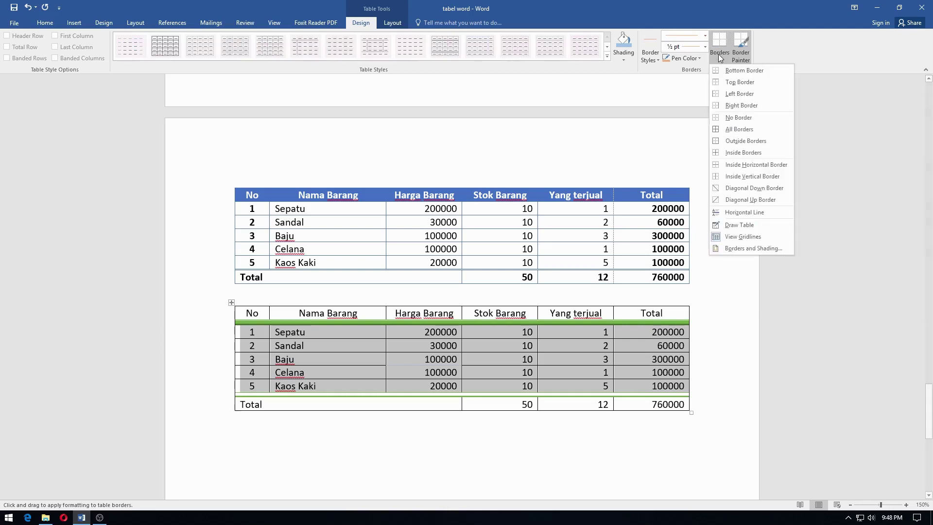
click(751, 127)
scroll(533, 357, down, 2)
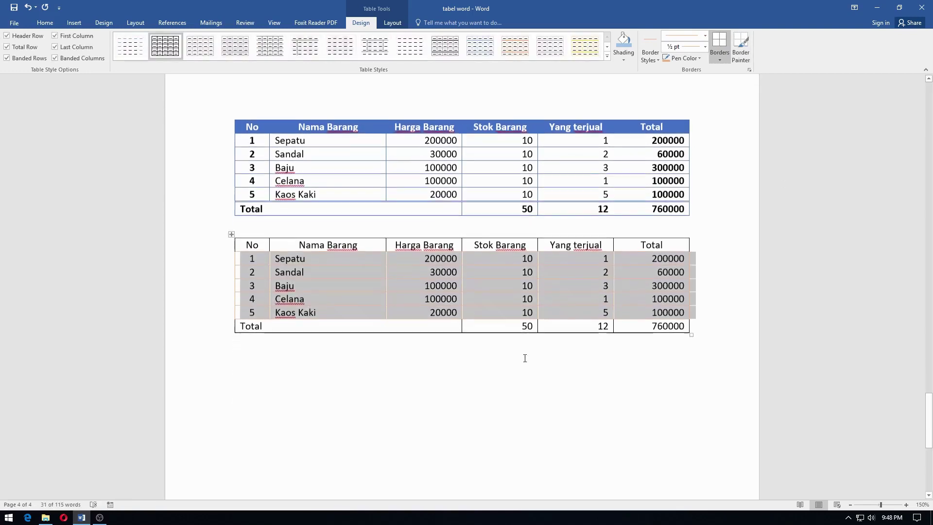
- Add a top border to the second table's Total row using the thick orange 3D-effect line style at 3 pt
click(274, 325)
click(238, 326)
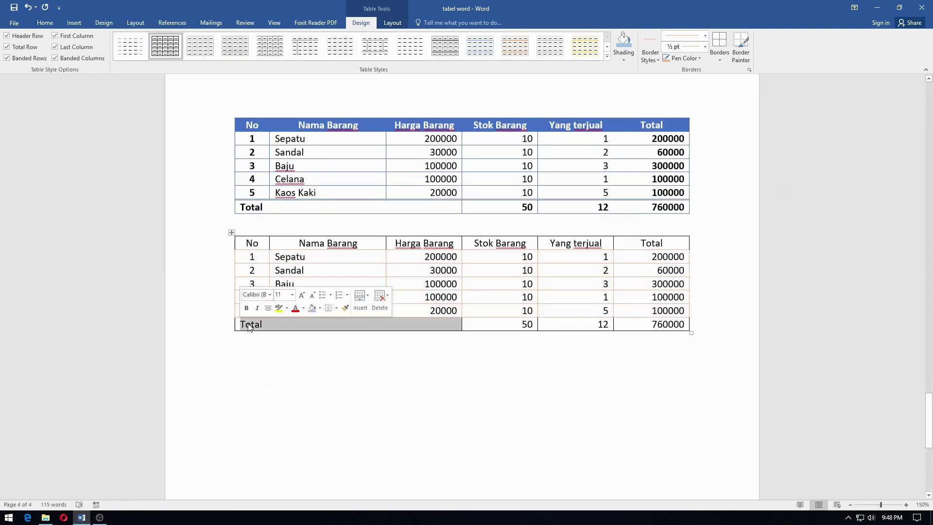
click(163, 330)
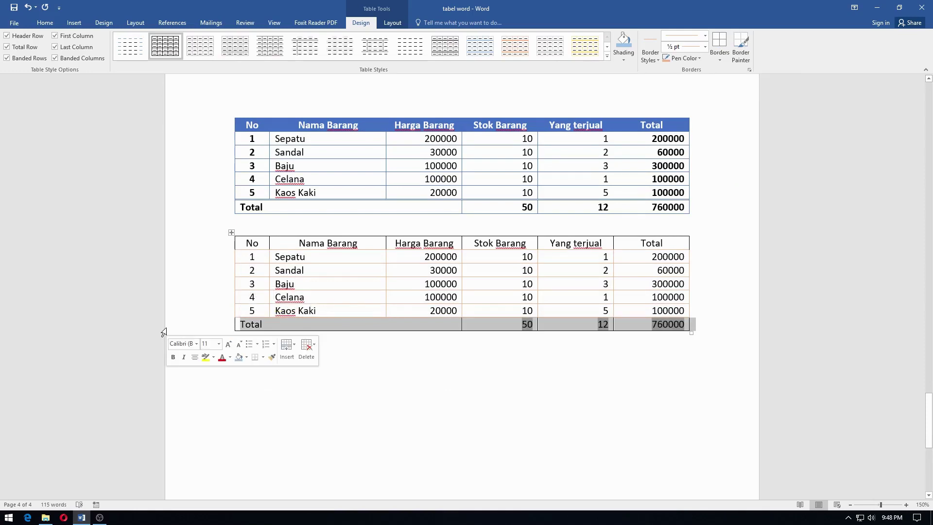
click(704, 36)
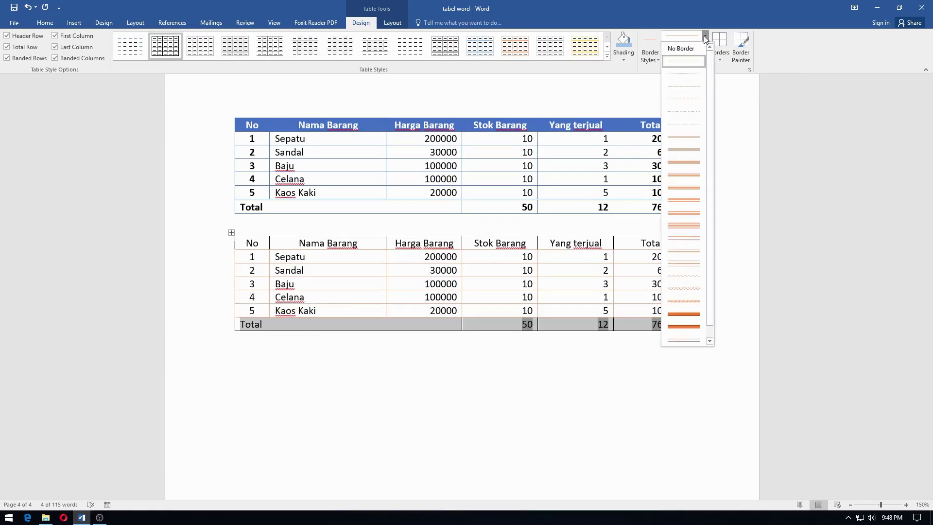
click(690, 315)
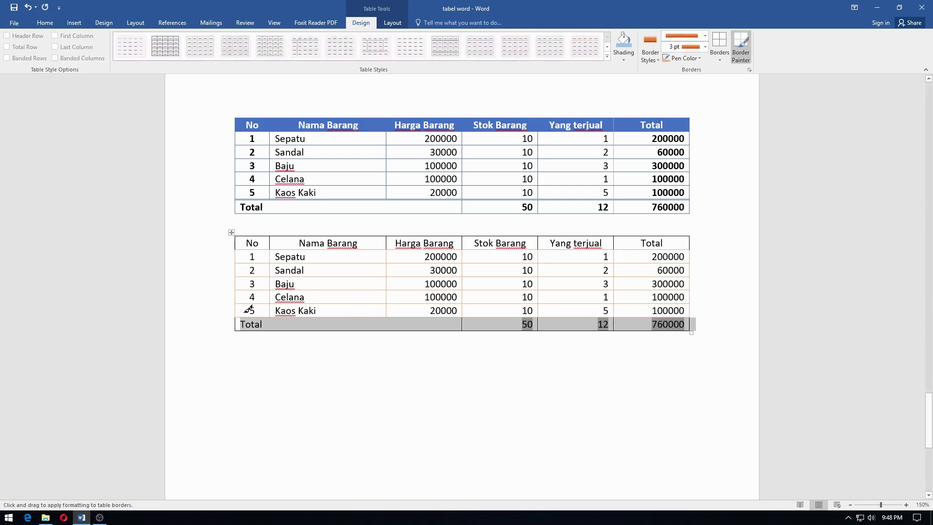
click(718, 55)
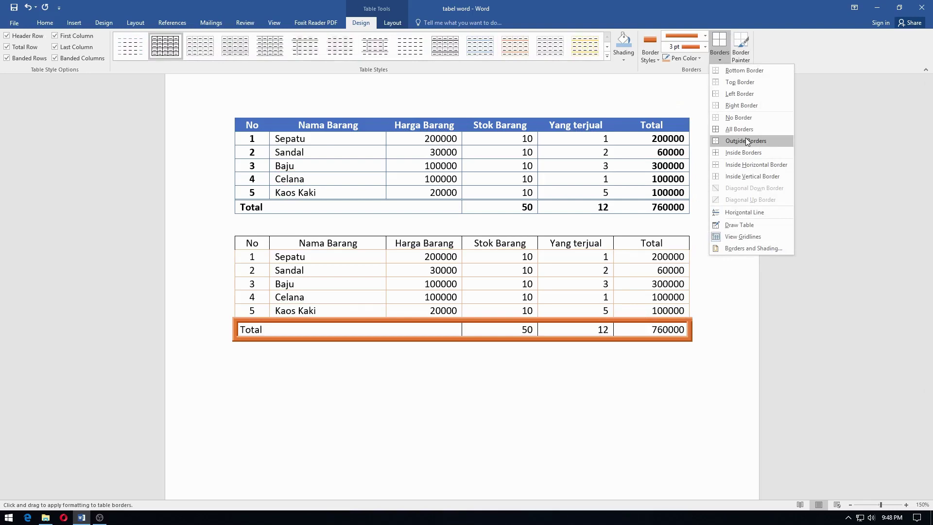
click(753, 84)
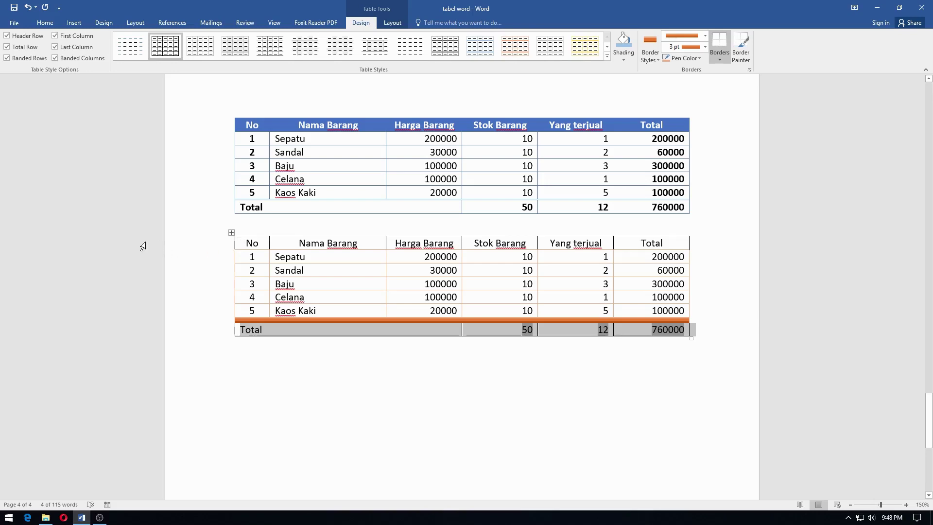
- Shade the second table's header row light blue
click(159, 246)
click(615, 58)
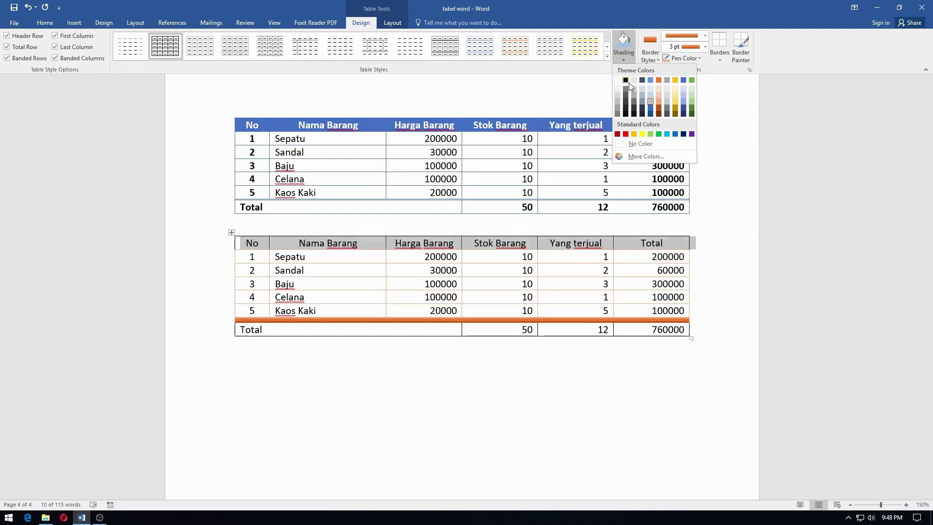
click(651, 100)
- Add a thick orange 3 pt top border to the second table's header row and select the green 1½ pt border style
click(720, 55)
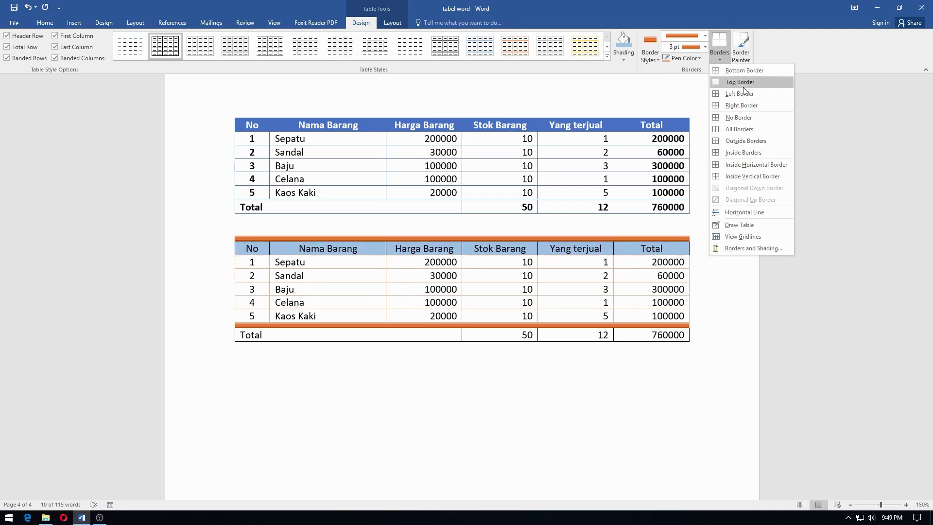
click(744, 88)
click(652, 47)
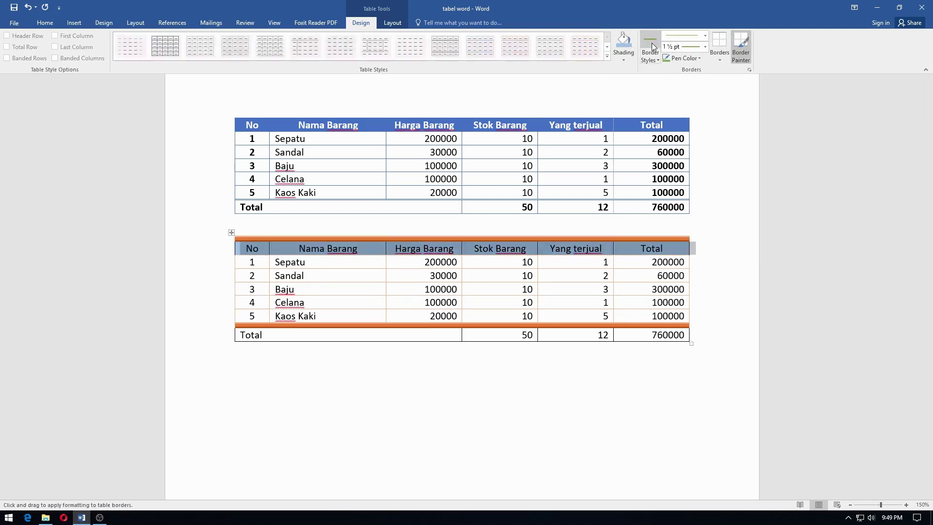
click(655, 55)
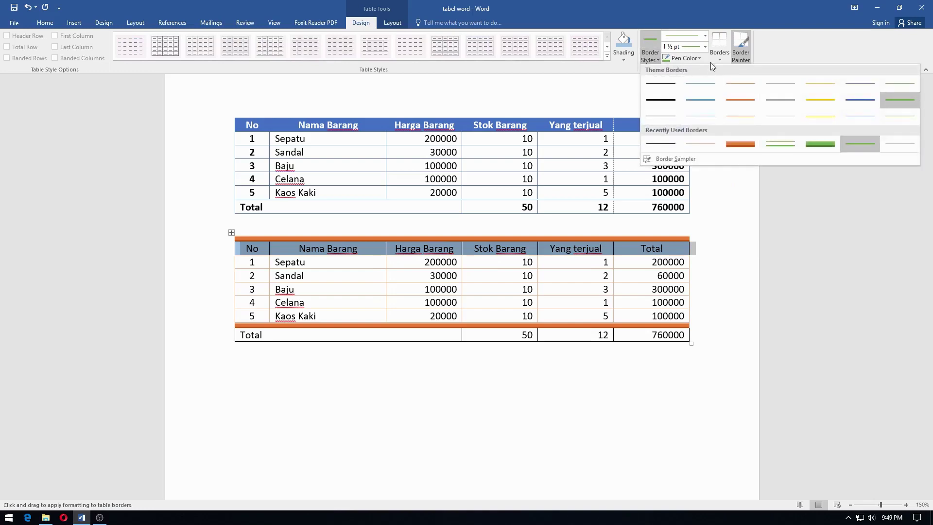
- Remove the top border of the second table's header row using the No Border line style
click(705, 36)
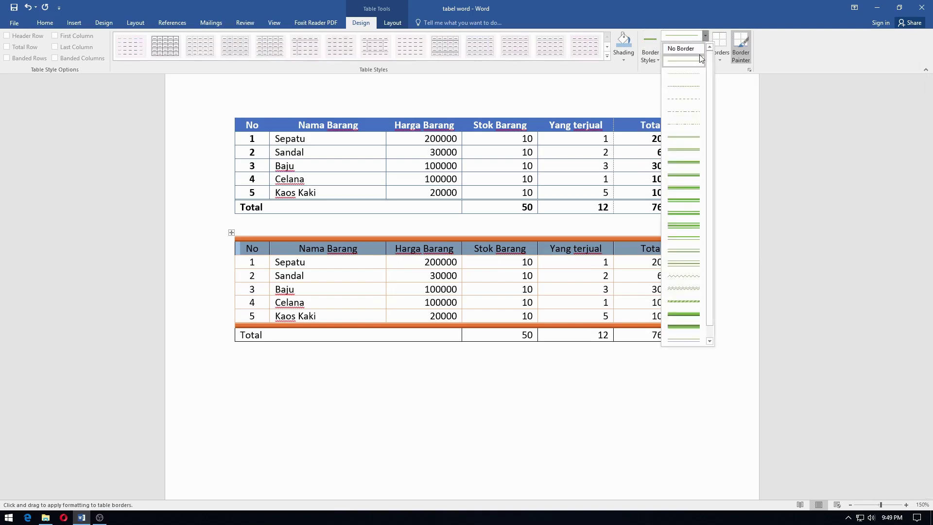
click(690, 46)
click(719, 57)
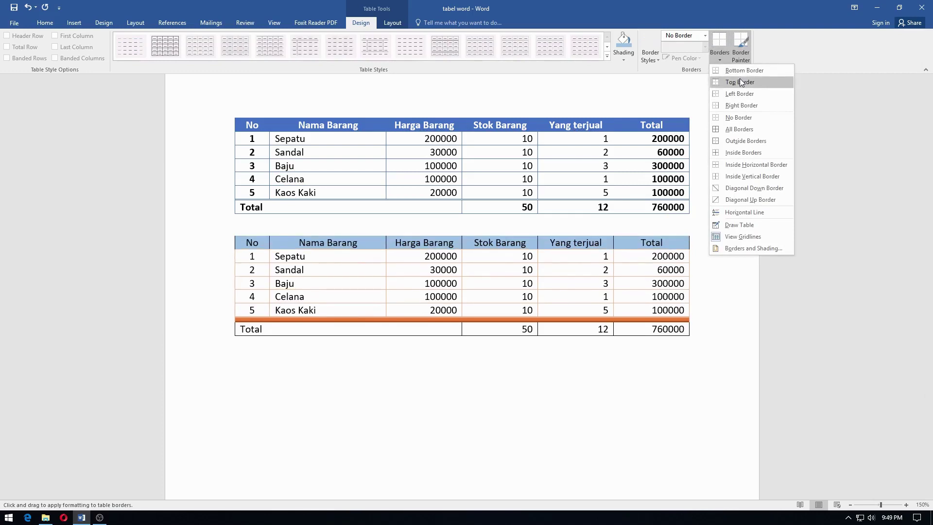
click(740, 82)
click(727, 59)
click(731, 91)
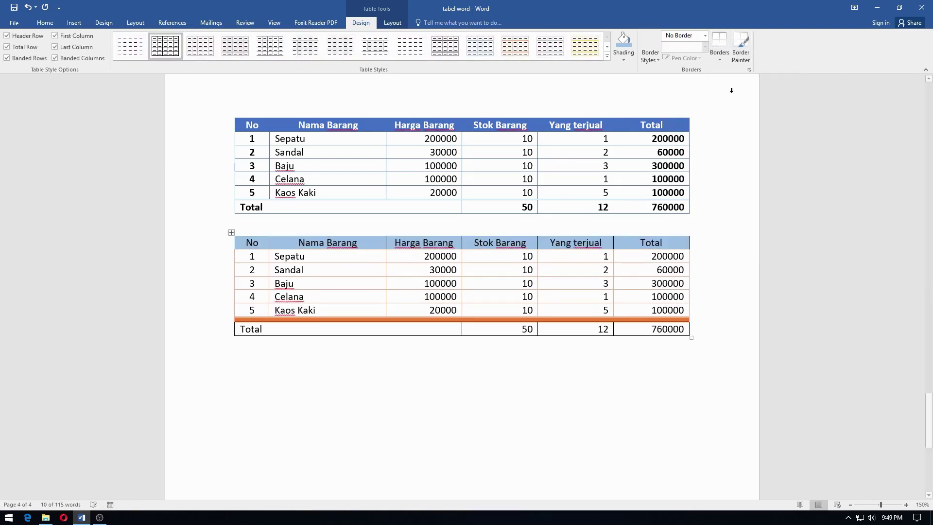
- Remove the borders around the last cell of the first table's Total row
click(637, 210)
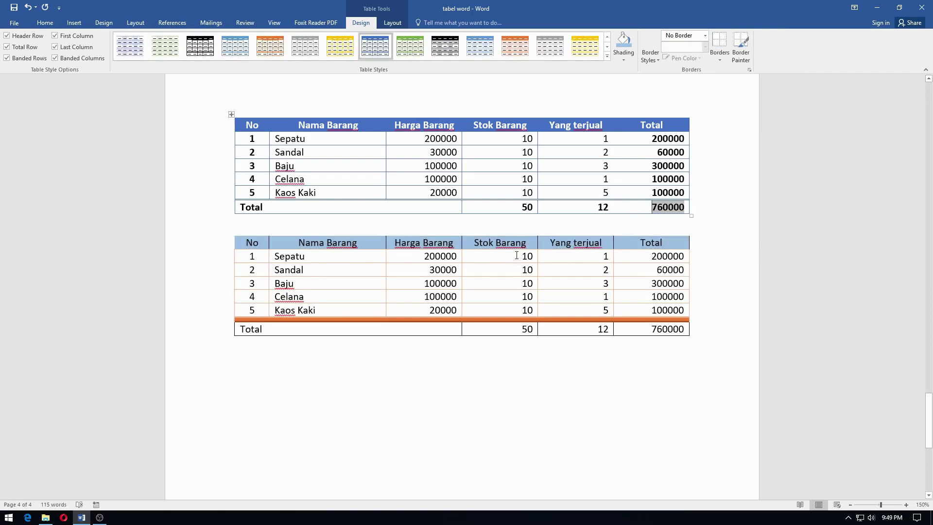
click(727, 60)
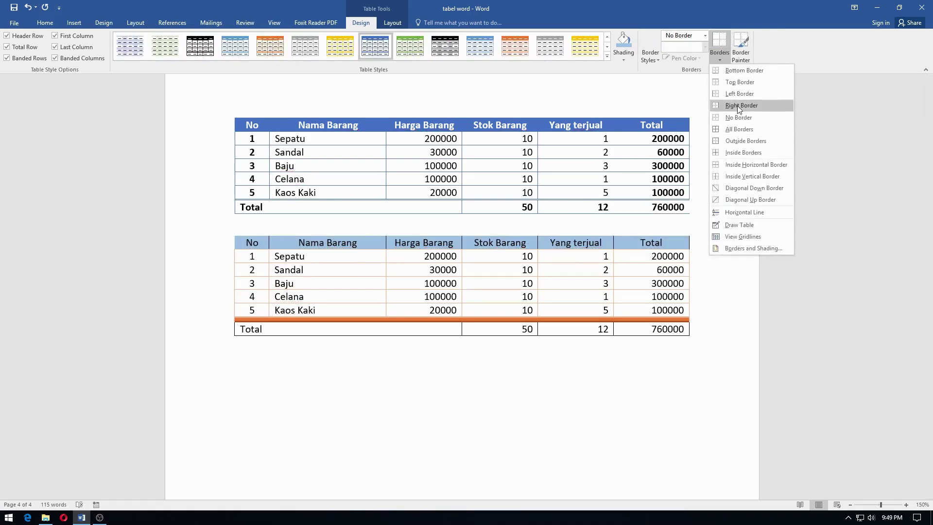
click(738, 106)
click(724, 59)
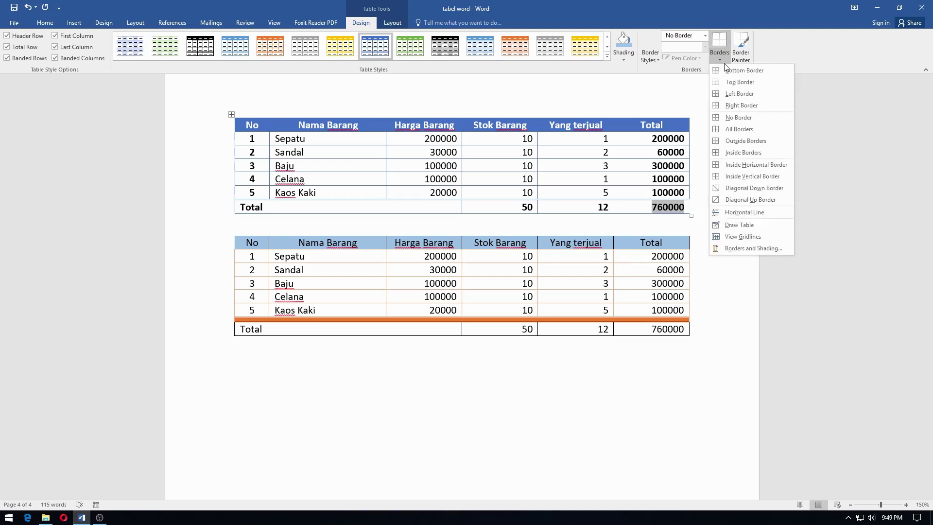
click(423, 256)
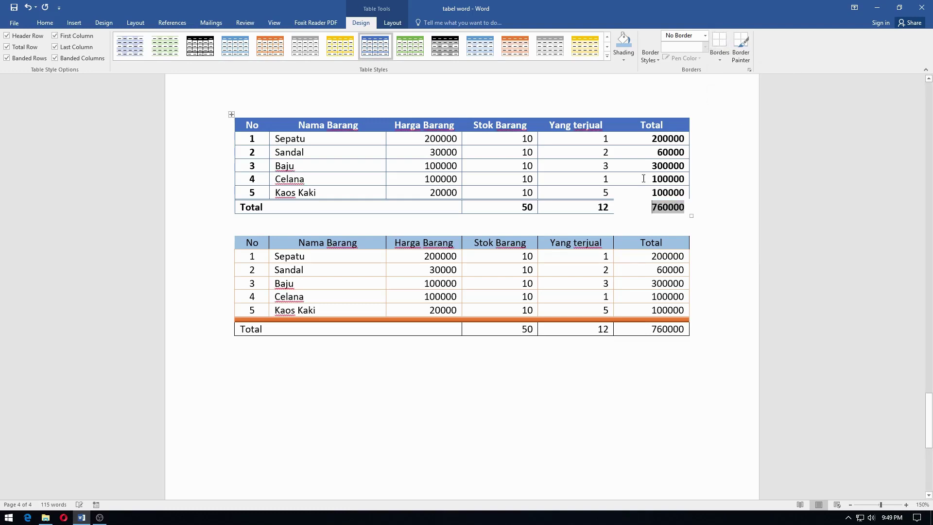
- Remove the remaining borders from the second table's header row
click(169, 244)
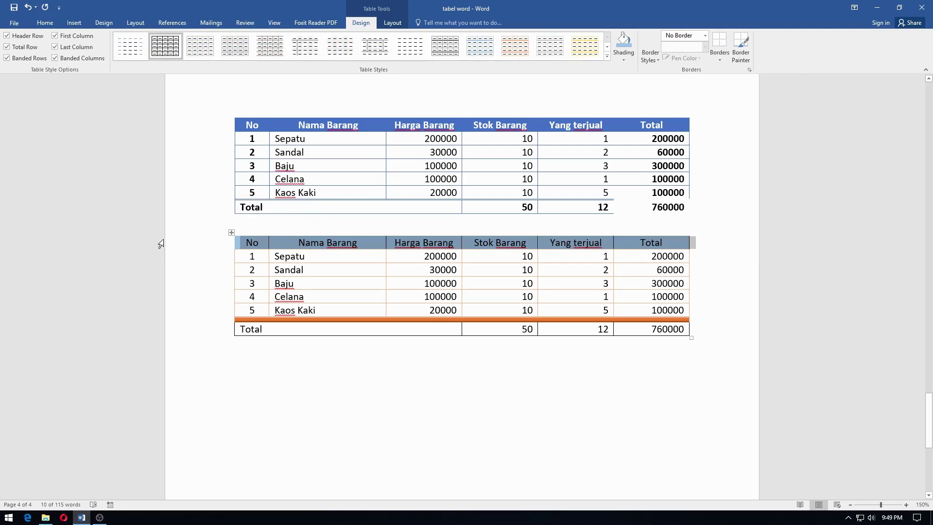
click(719, 42)
click(625, 164)
scroll(462, 242, down, 1)
click(323, 223)
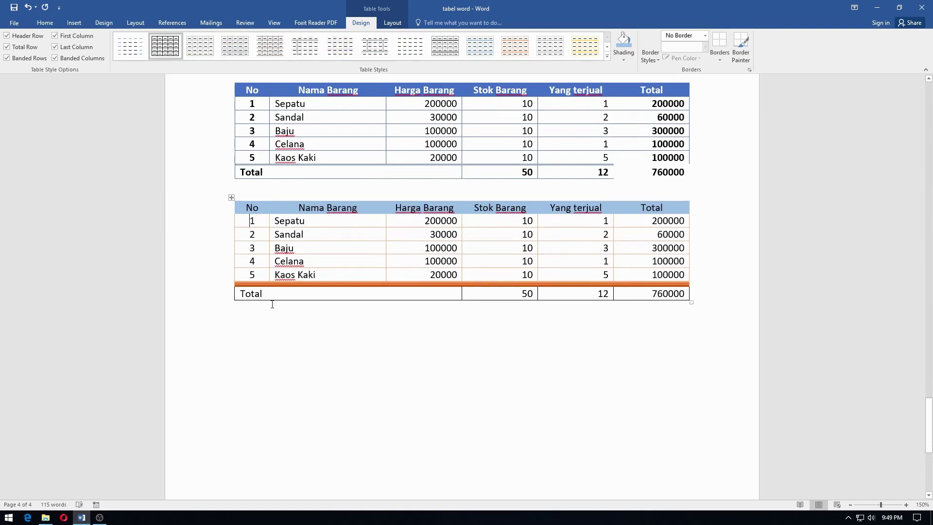
- Shade the second table's Total row light blue
double_click(242, 294)
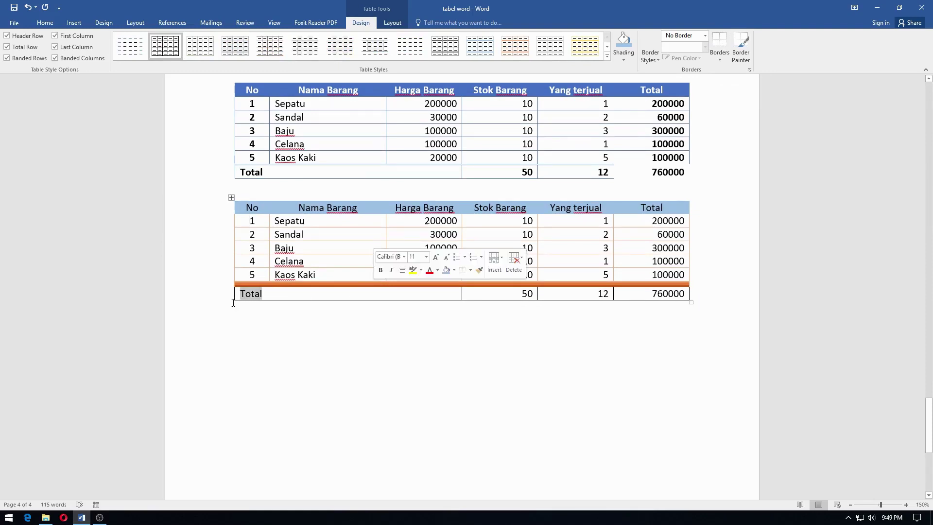
click(156, 293)
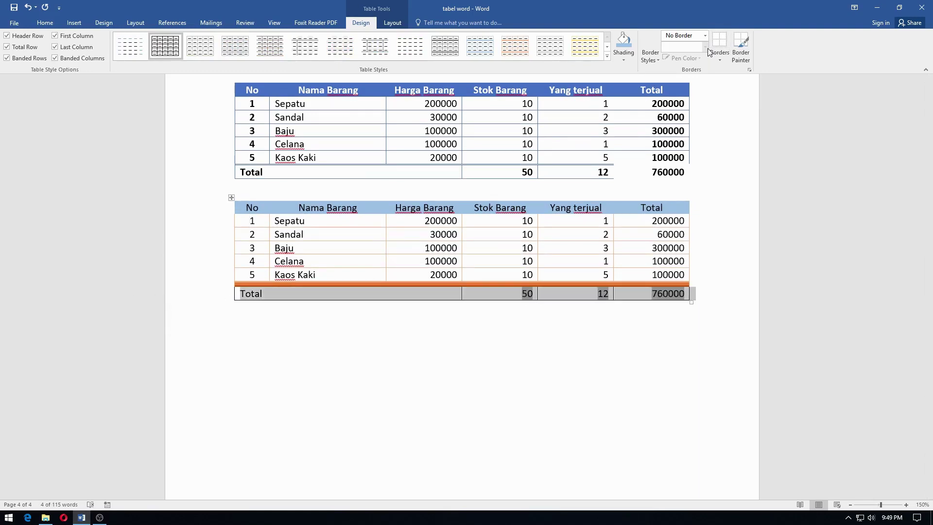
click(628, 44)
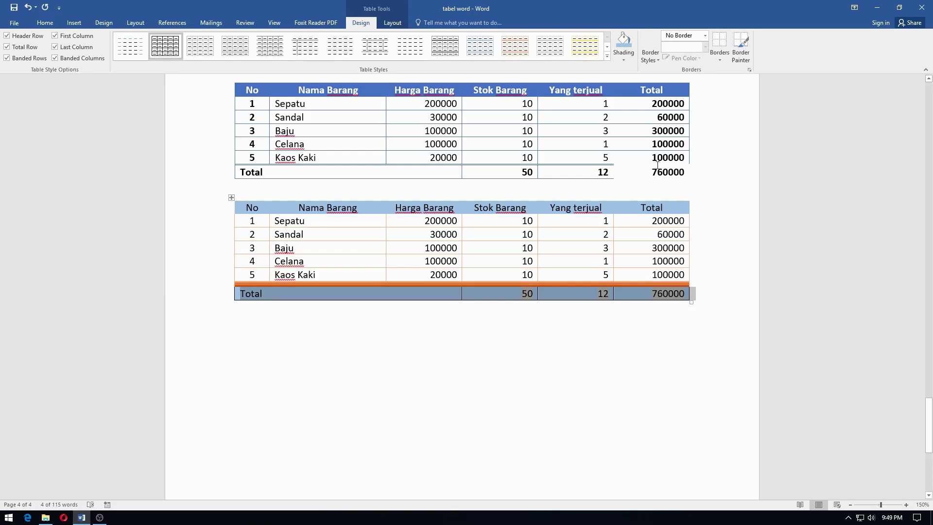
- Clear the second table's Total row borders and apply light orange ½ pt single-line borders to all its sides
click(705, 36)
click(683, 55)
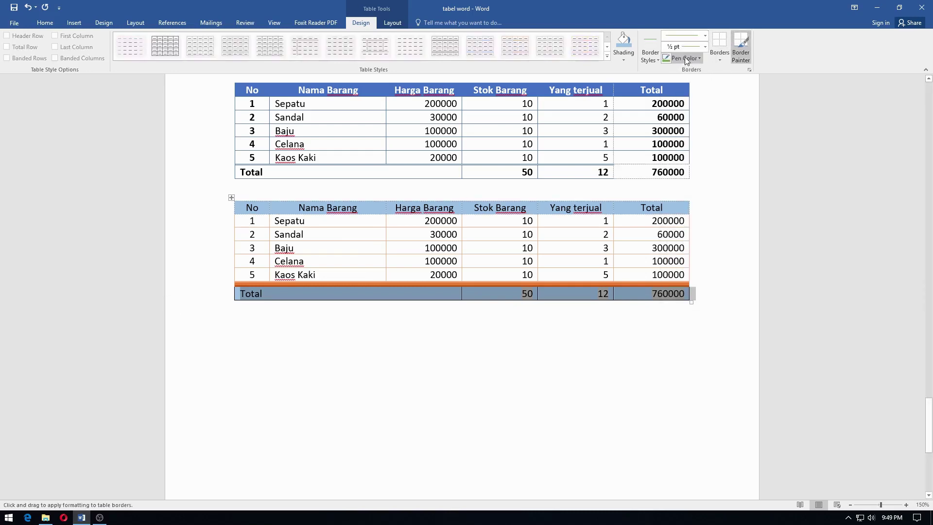
click(706, 46)
click(701, 59)
click(700, 58)
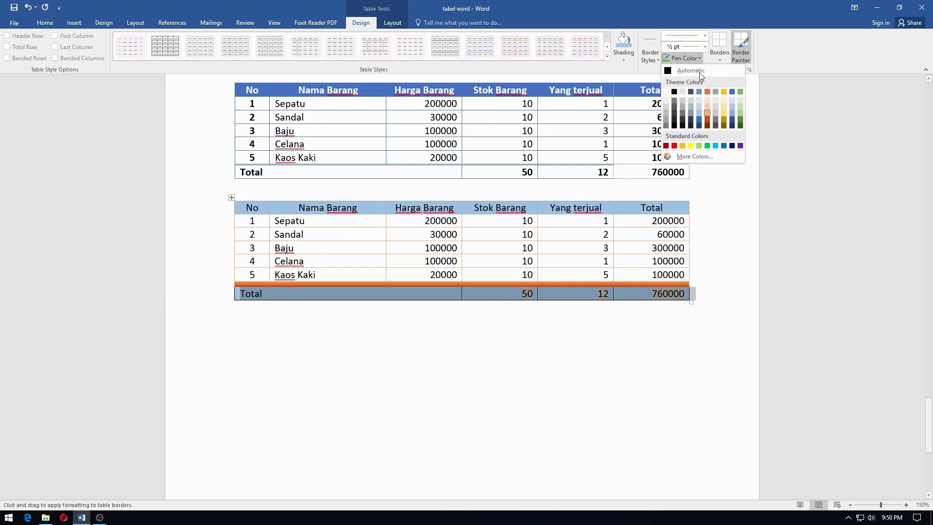
click(708, 112)
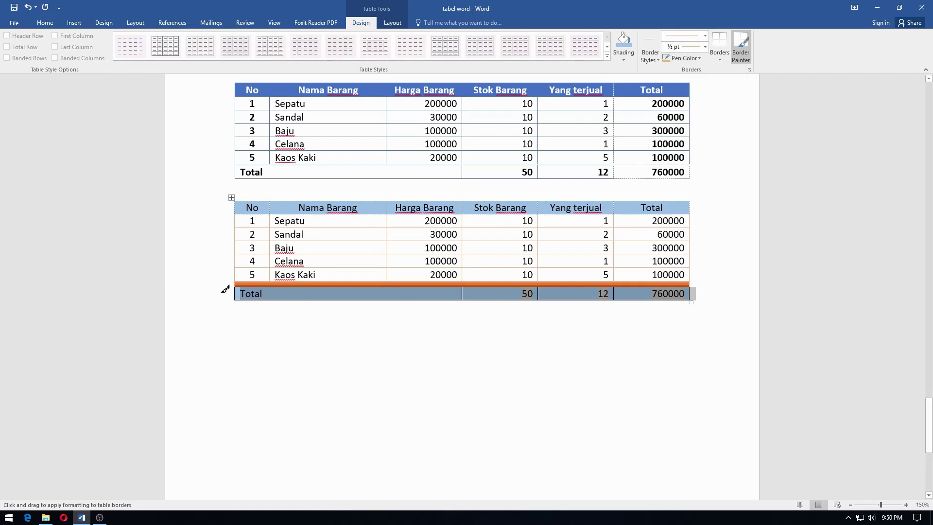
click(718, 44)
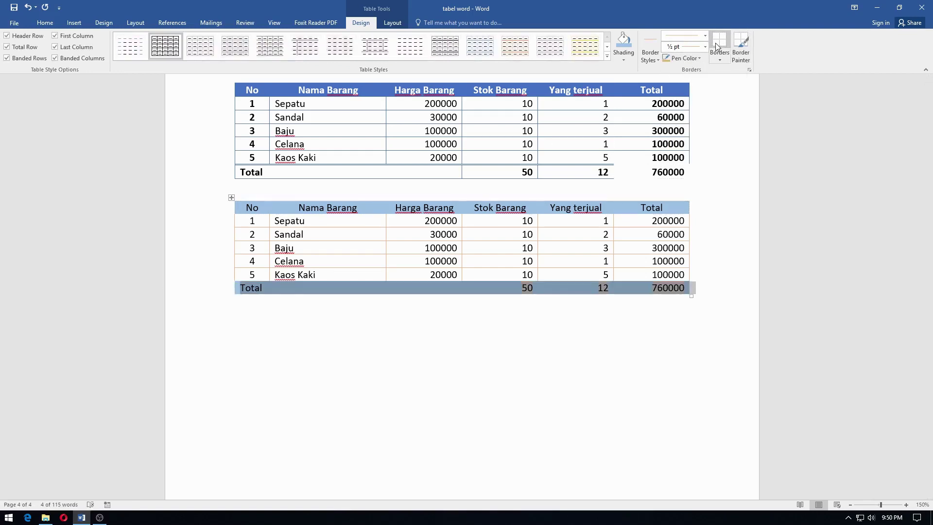
click(719, 58)
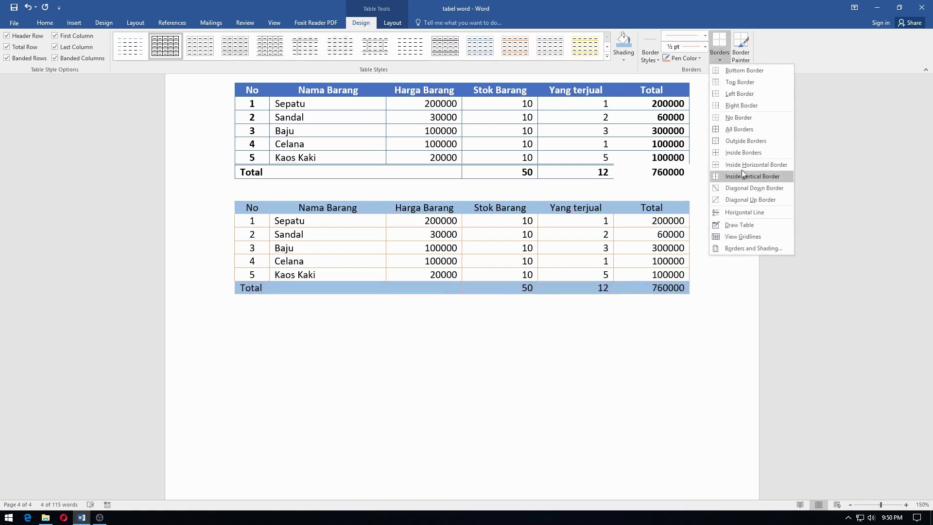
click(750, 131)
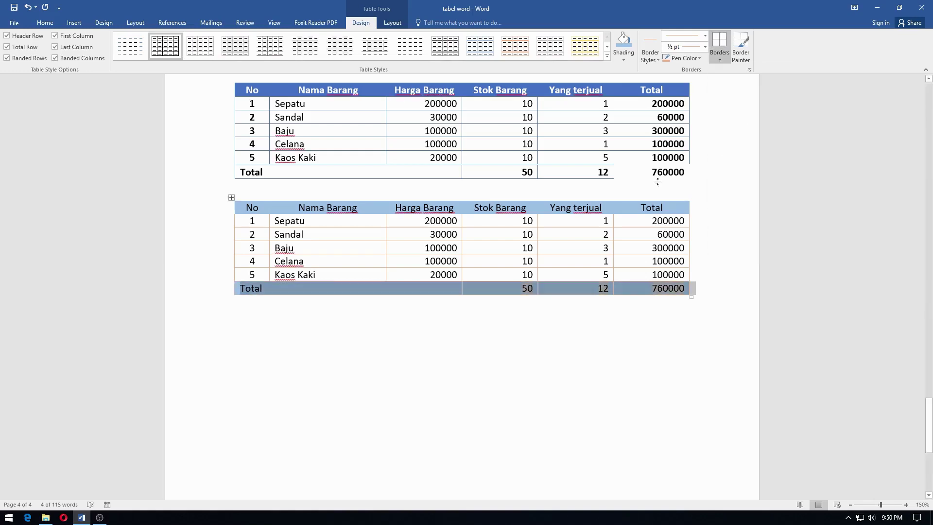
click(302, 290)
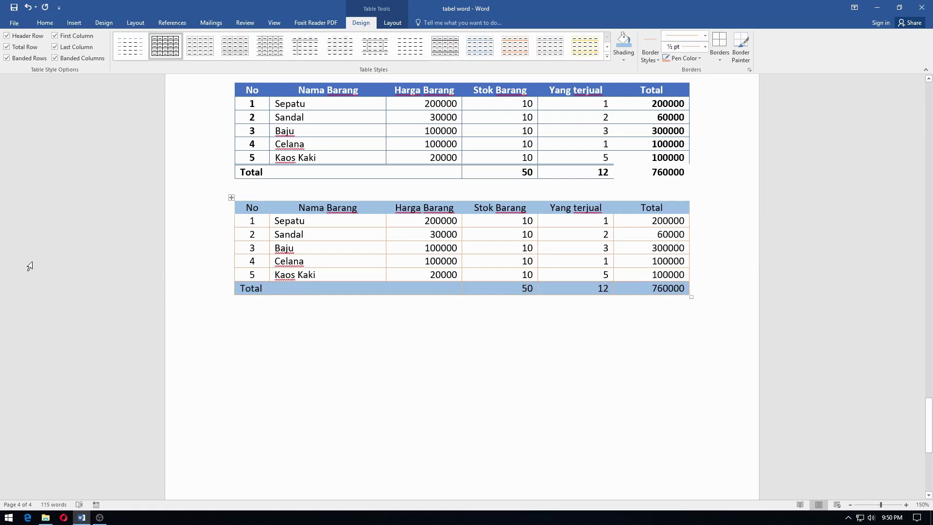